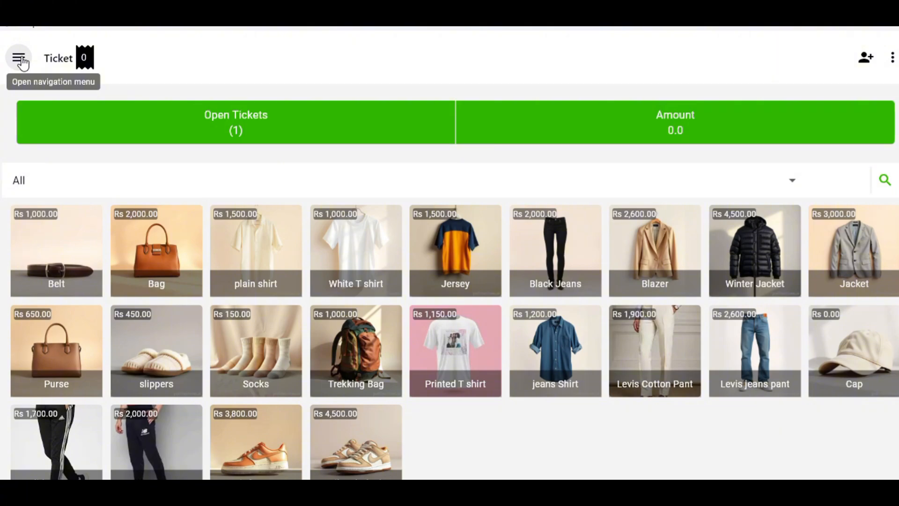
- Add a product category named "nike shoes" with a red category color and save it
left_click(20, 59)
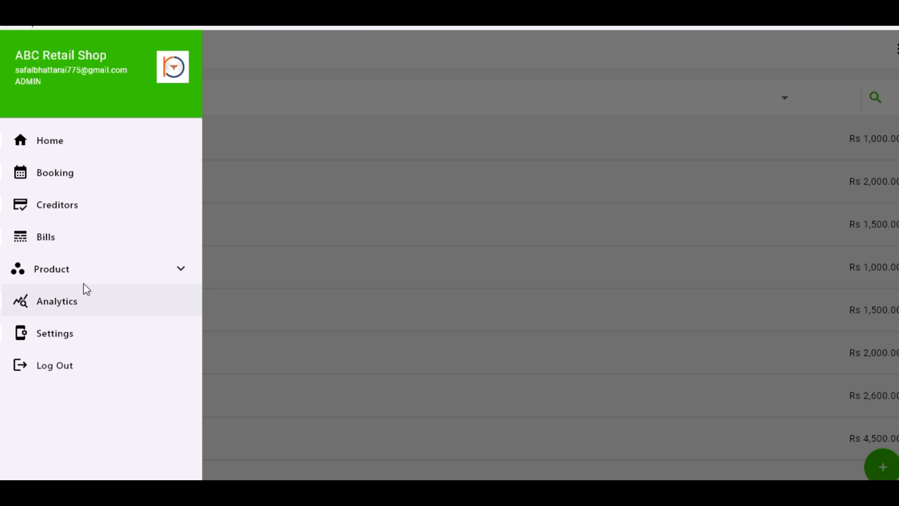
left_click(86, 277)
left_click(71, 334)
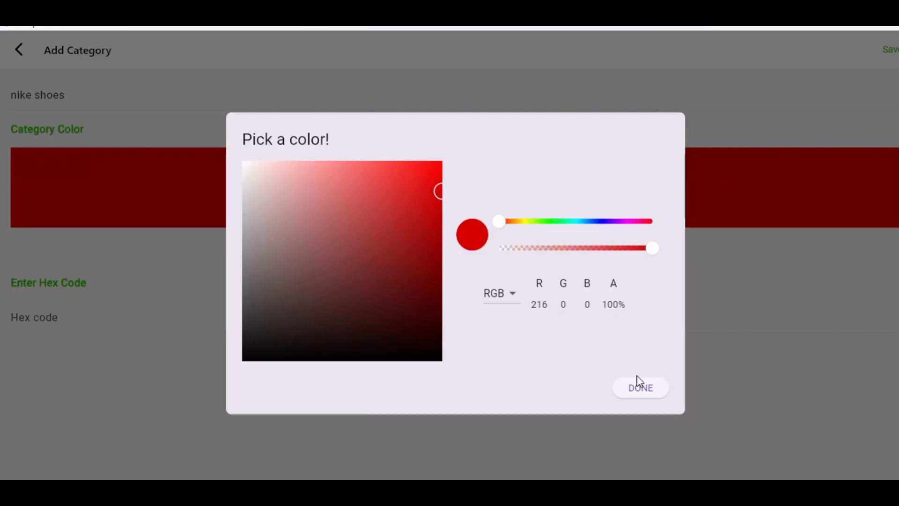
left_click(638, 380)
left_click(893, 51)
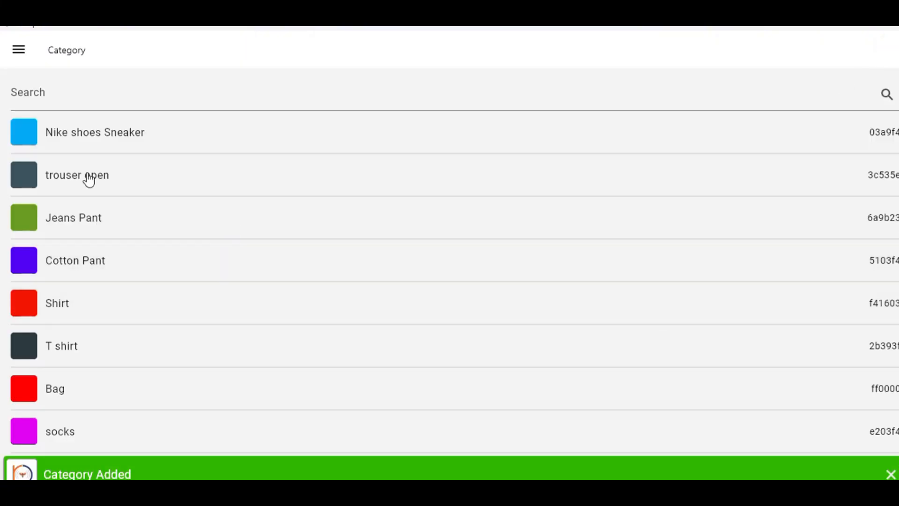
- Start a new item in the product items list and name it "jordan 1"
left_click(19, 50)
left_click(94, 266)
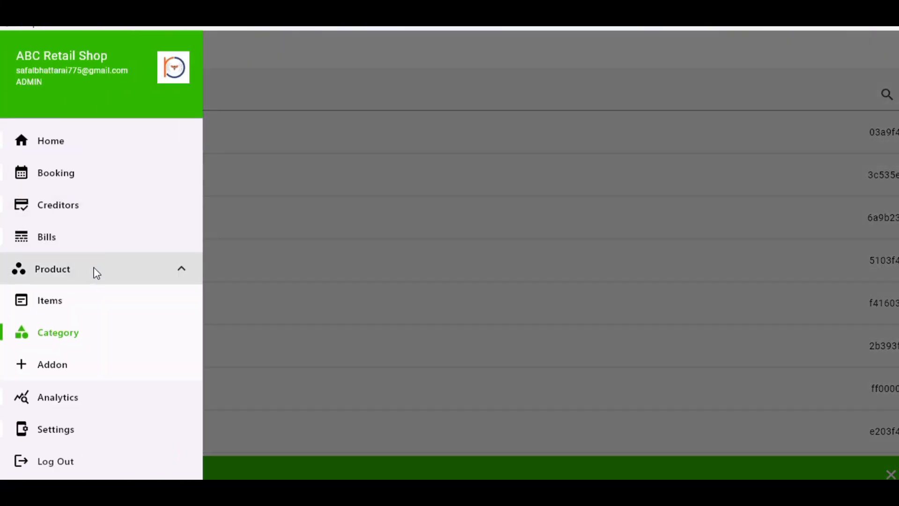
left_click(94, 309)
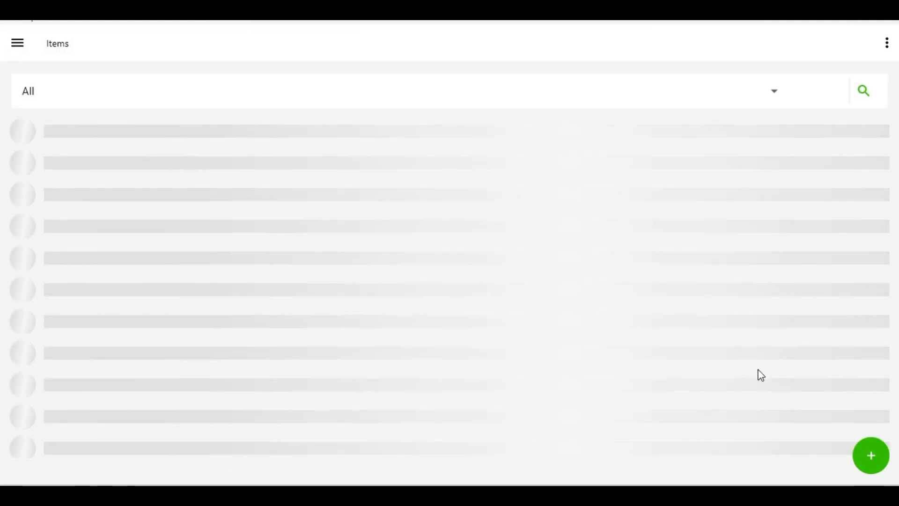
left_click(868, 470)
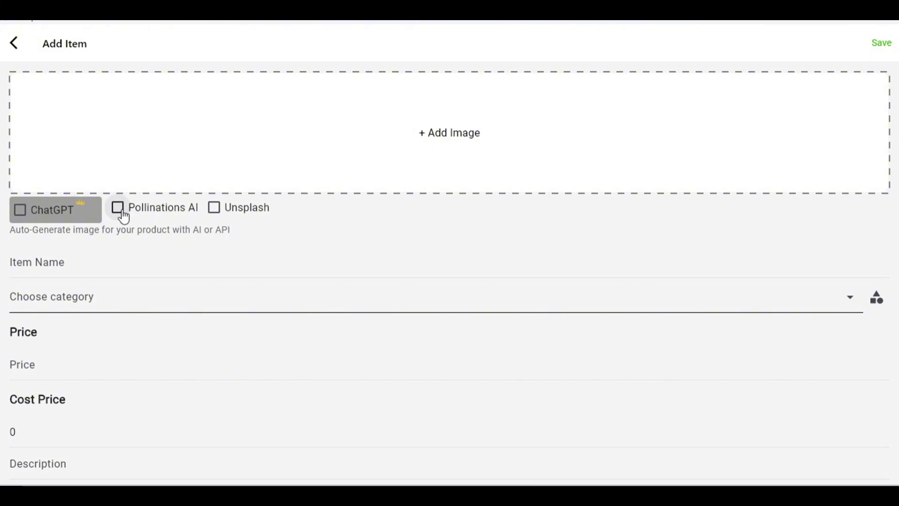
left_click(130, 265)
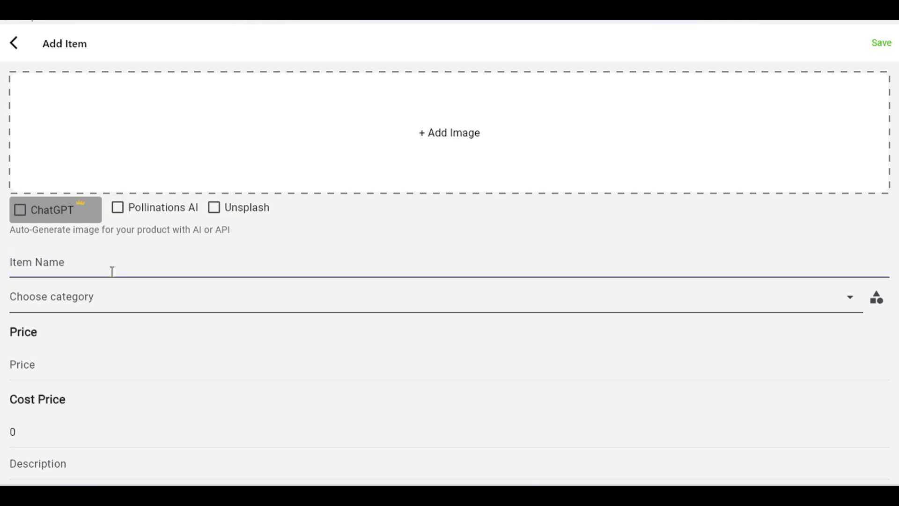
type("jord")
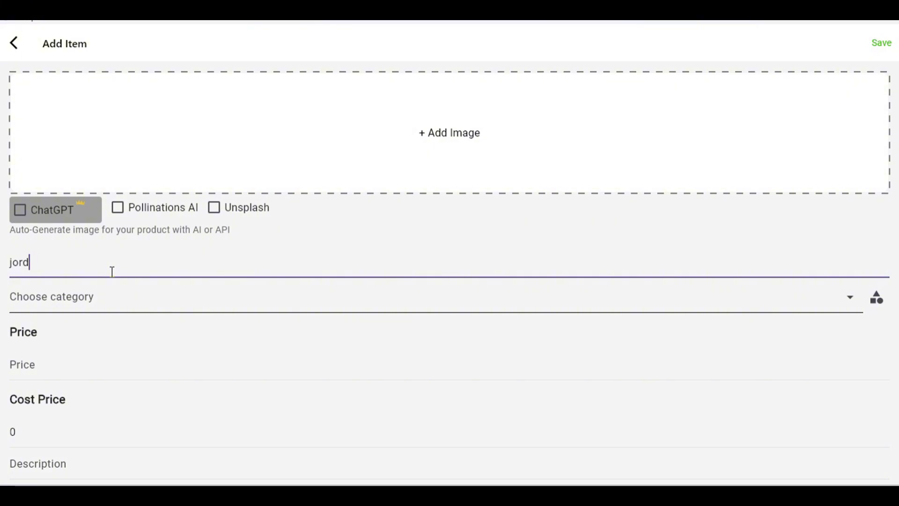
type("an 1")
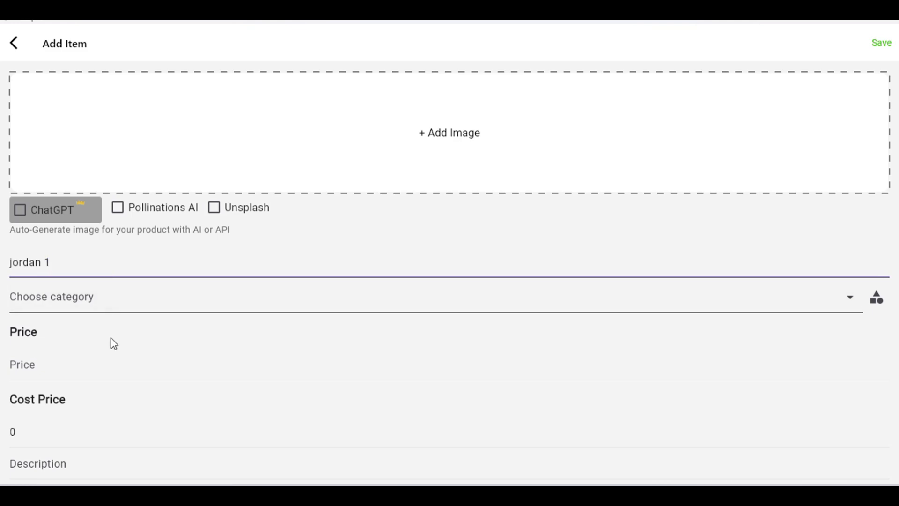
- Assign the new item to the nike shoes category
left_click(117, 307)
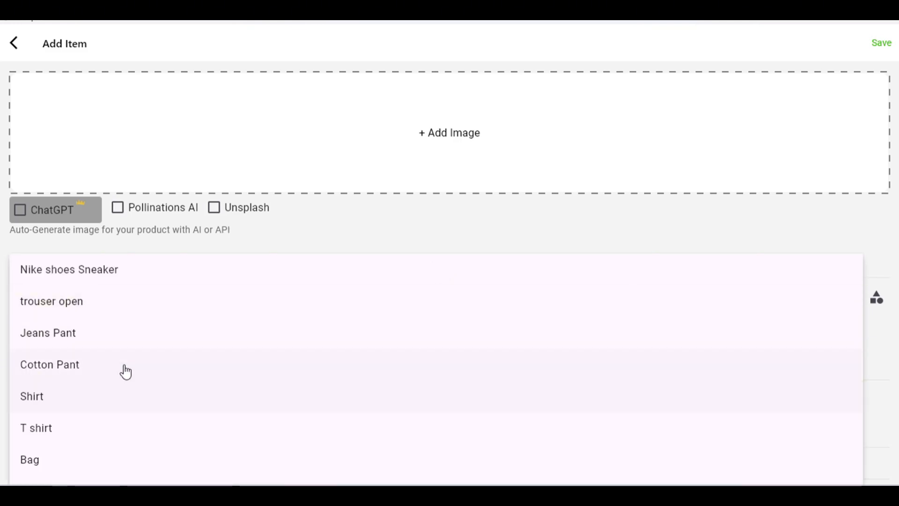
scroll(126, 370, "down", 3)
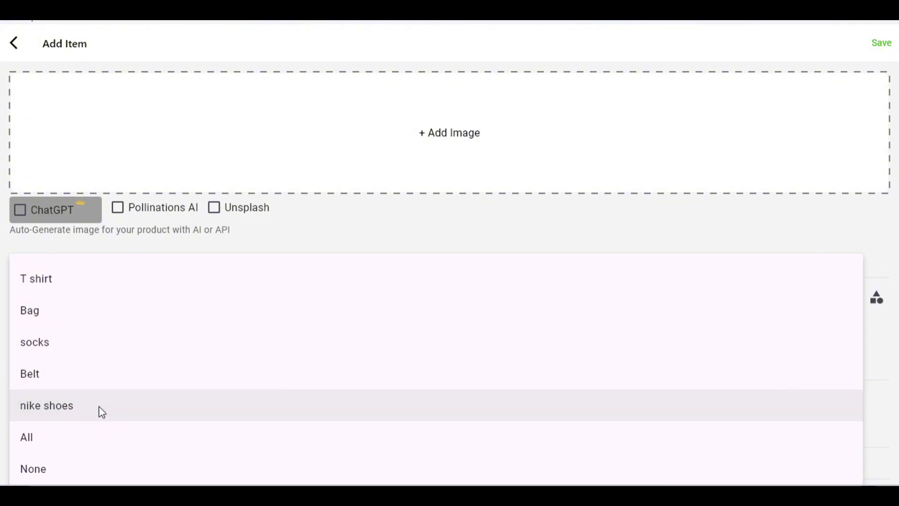
left_click(99, 406)
- Set the item's price to 4000 and its cost price to 2000
scroll(110, 351, "down", 1)
left_click(76, 311)
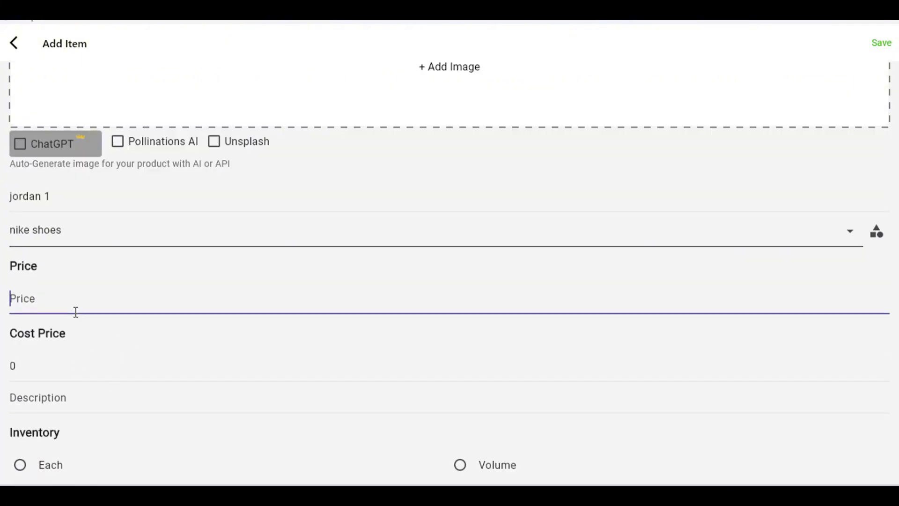
type("400")
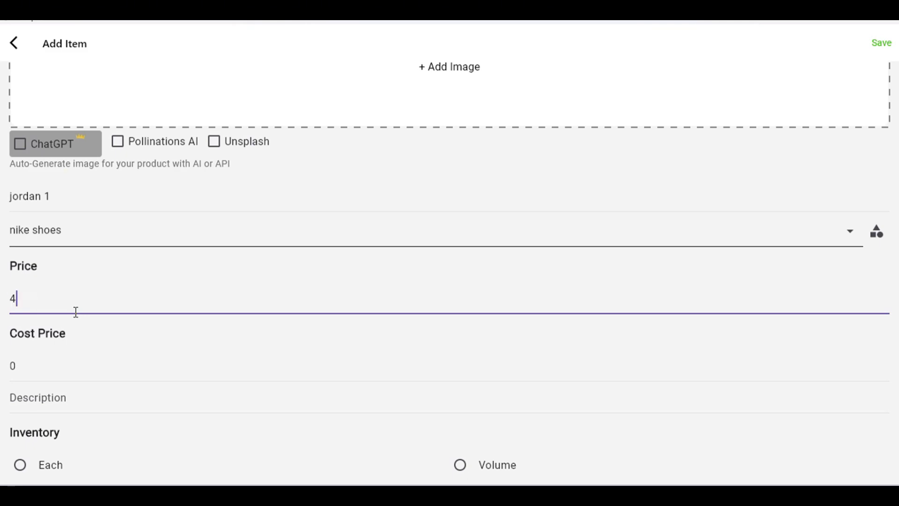
type("0")
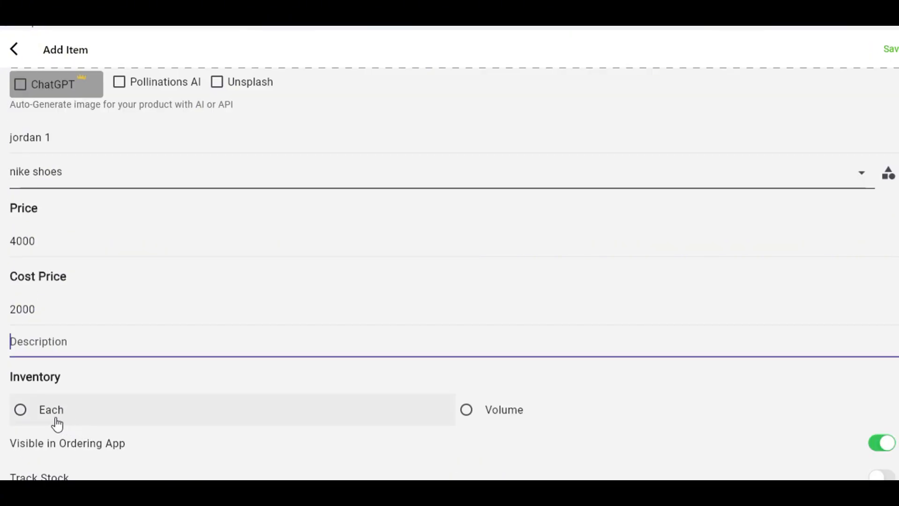
- Set the item's inventory type to Each and track its stock with 40 in stock and a low-stock level of 10
left_click(55, 421)
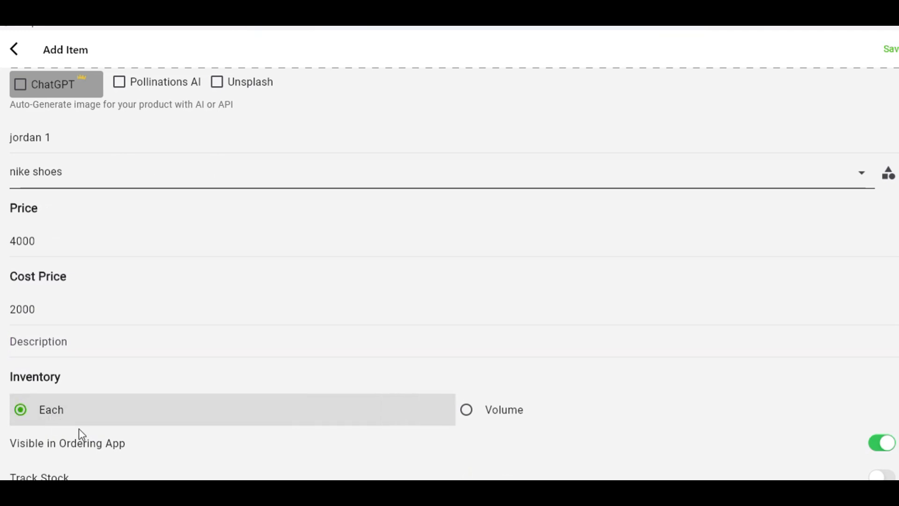
scroll(139, 419, "down", 3)
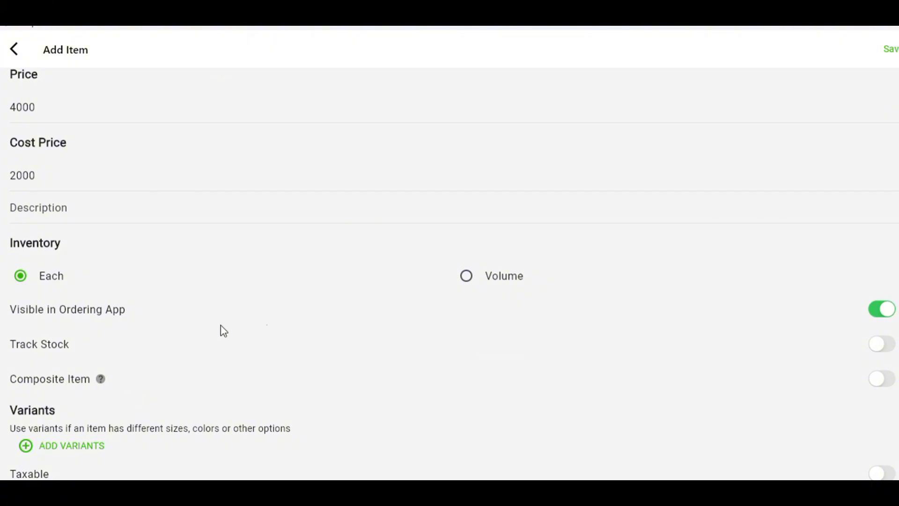
left_click(879, 347)
left_click(880, 352)
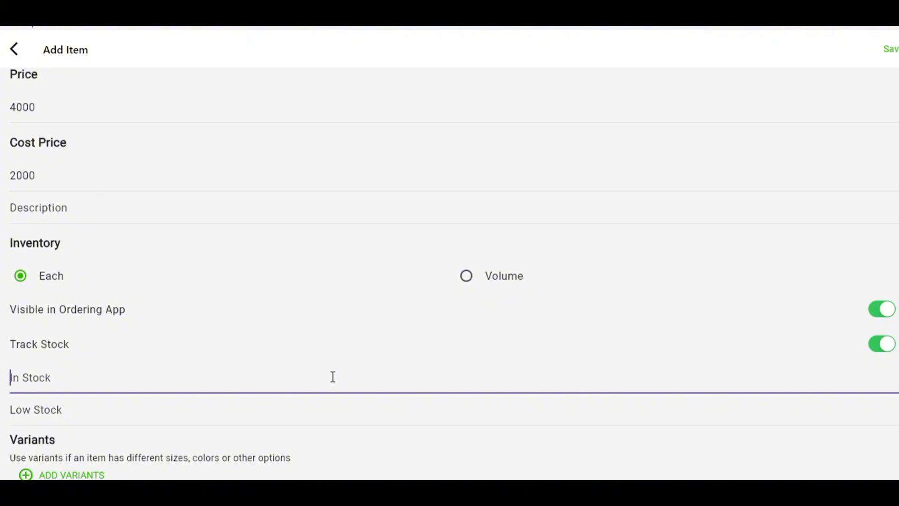
type("40")
left_click(350, 407)
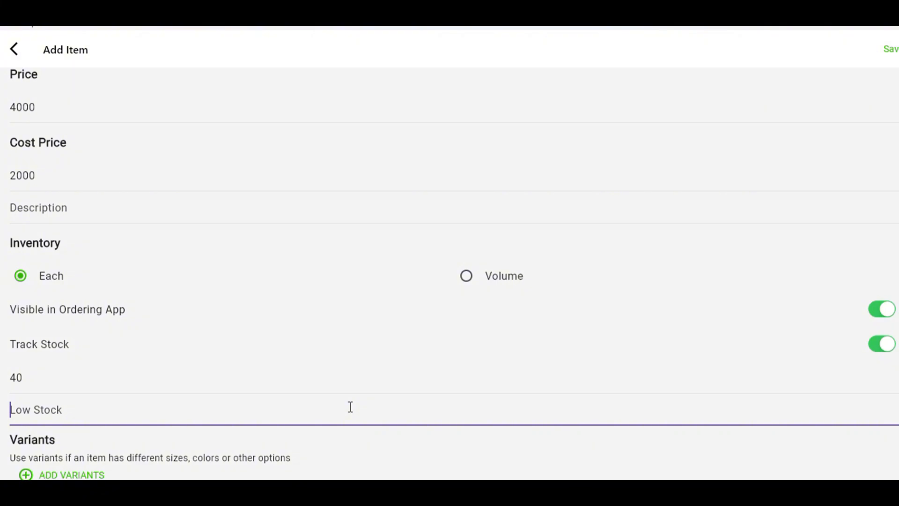
type("10")
- Add variants to the item with a first option named "size" and the values 41, 42 and 43
scroll(352, 409, "down", 1)
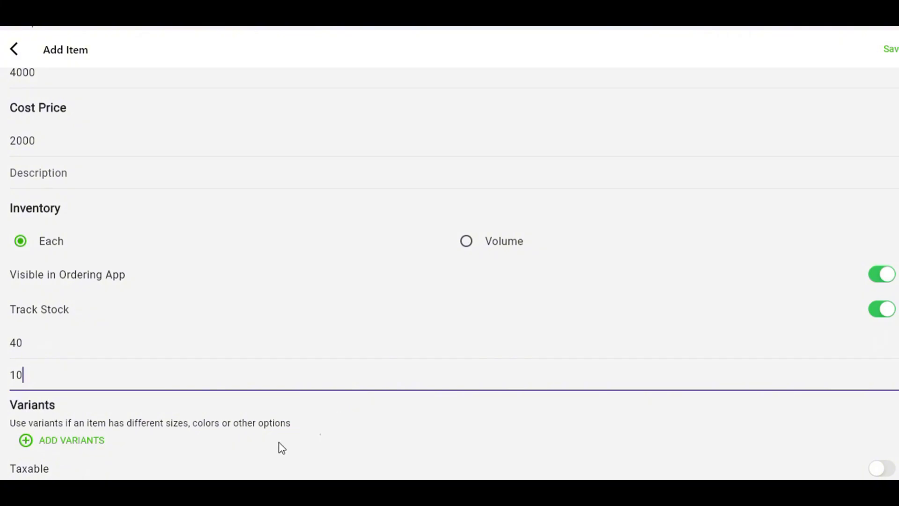
left_click(69, 457)
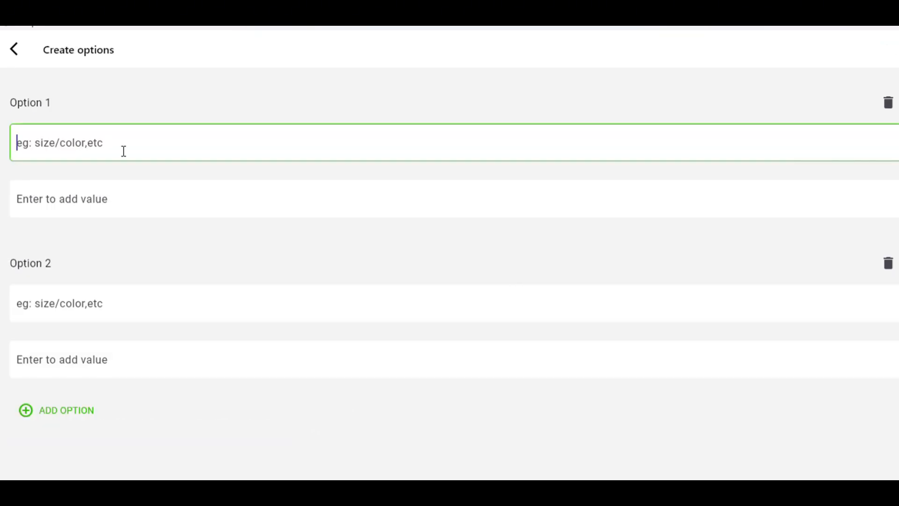
type("si")
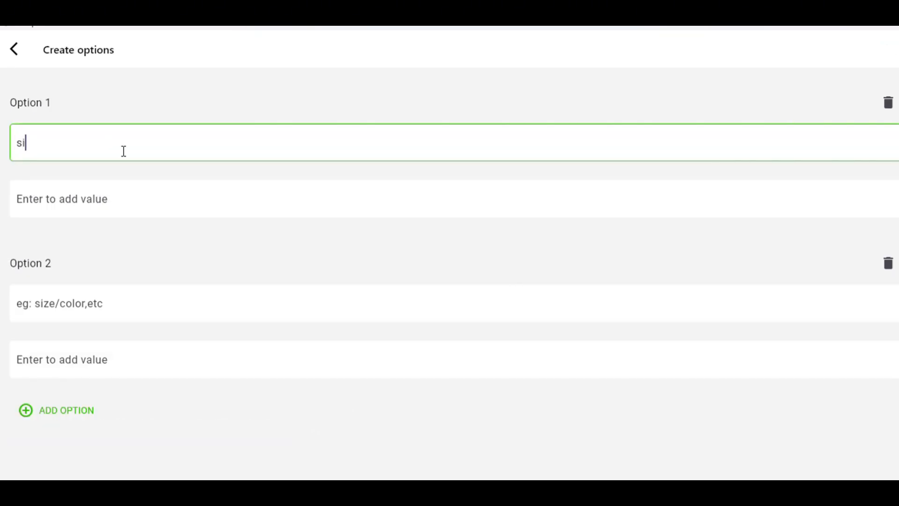
type("ze")
left_click(190, 194)
left_click(194, 198)
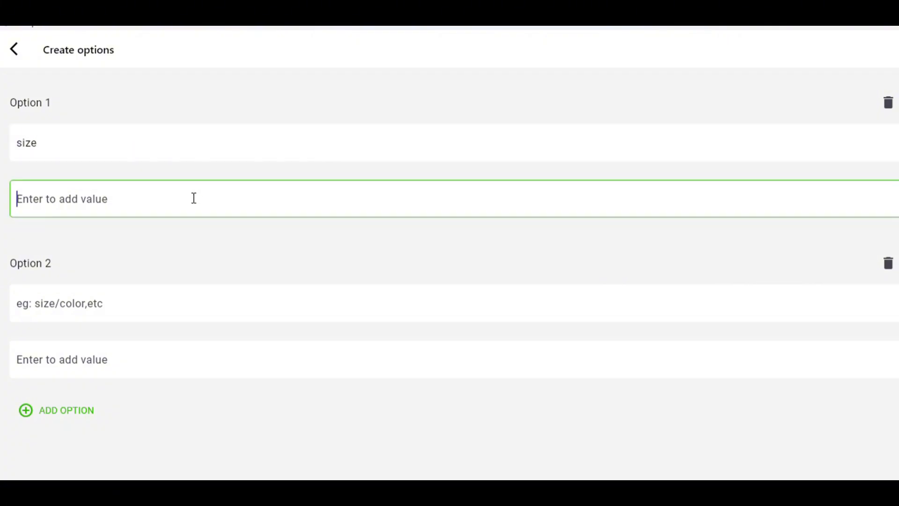
type("41")
key("Return")
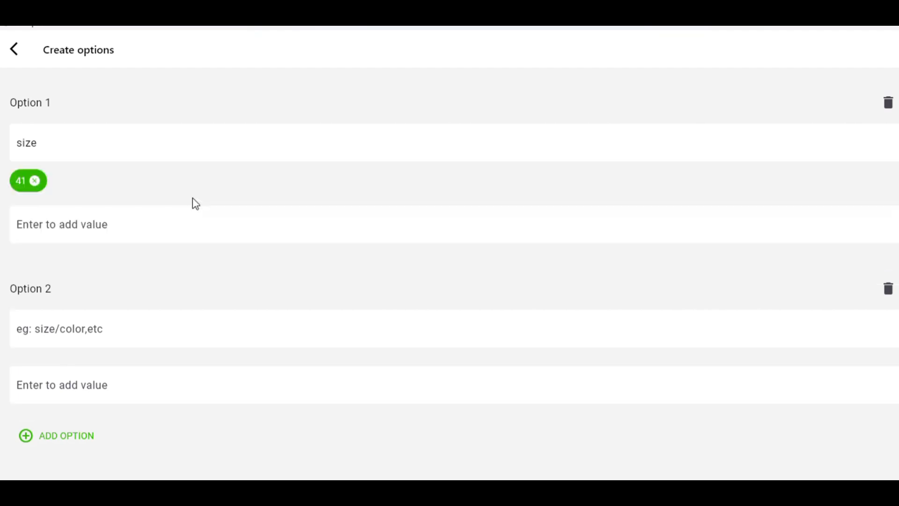
left_click(441, 219)
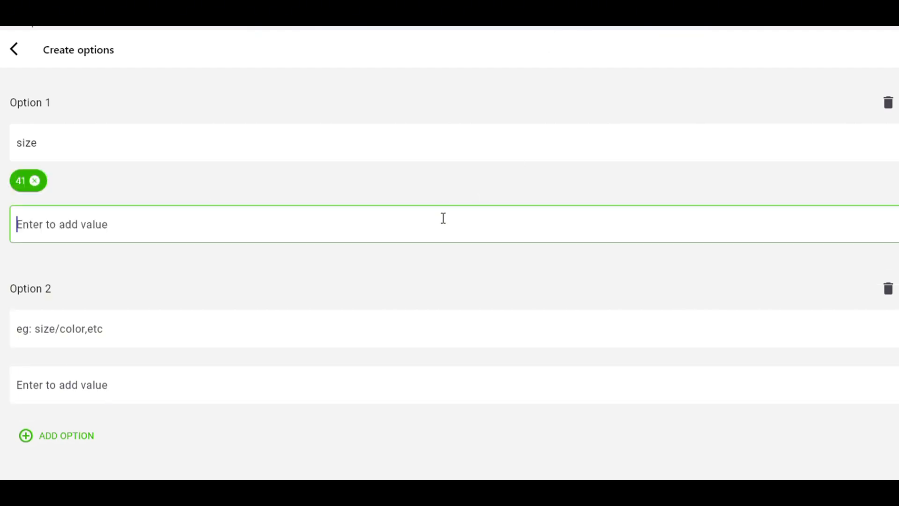
type("42")
key("Return")
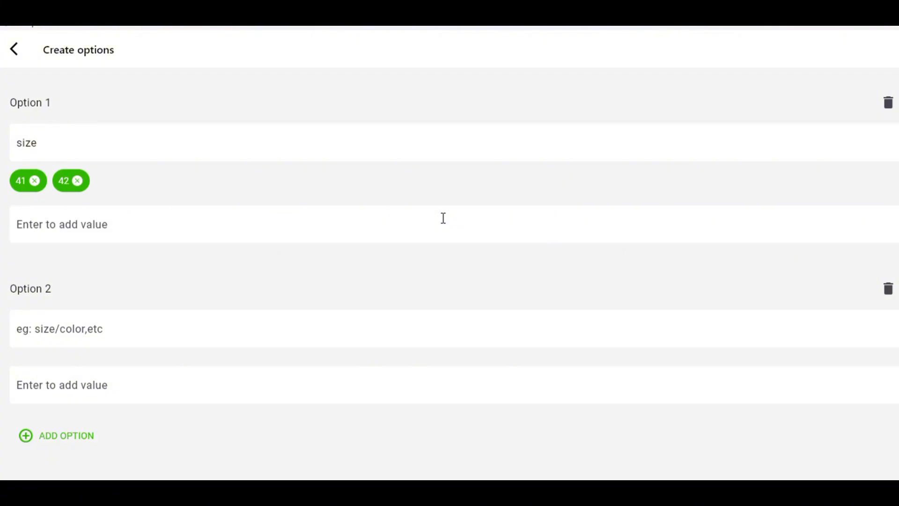
left_click(443, 218)
type("43")
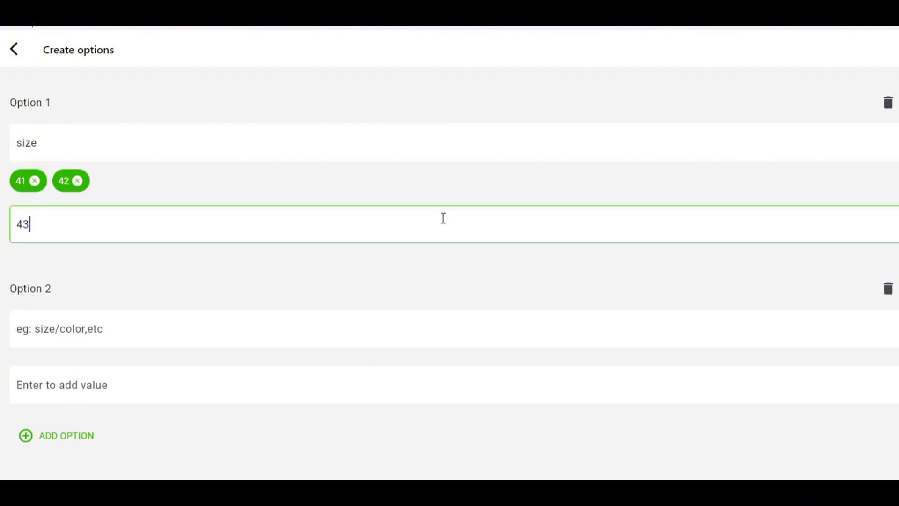
key("Return")
left_click(443, 218)
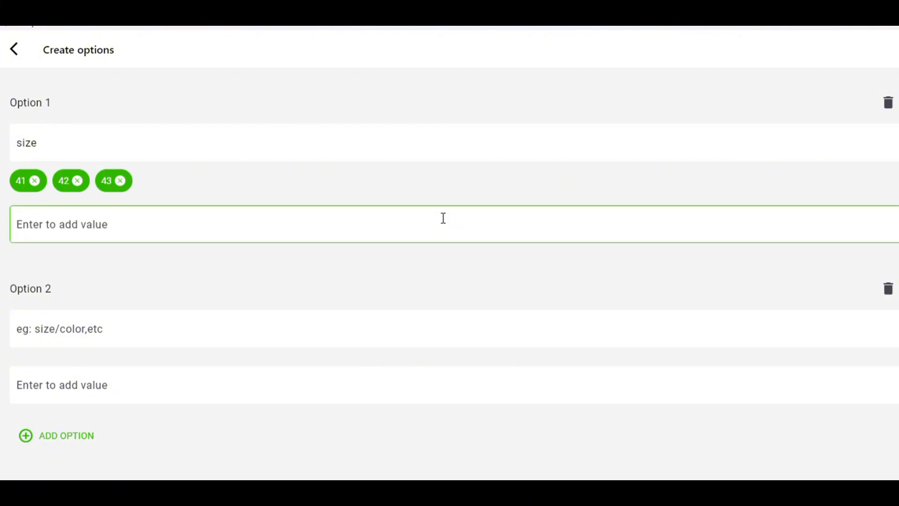
- Define the second variant option as "color" with the values red and black
left_click(107, 329)
type("color")
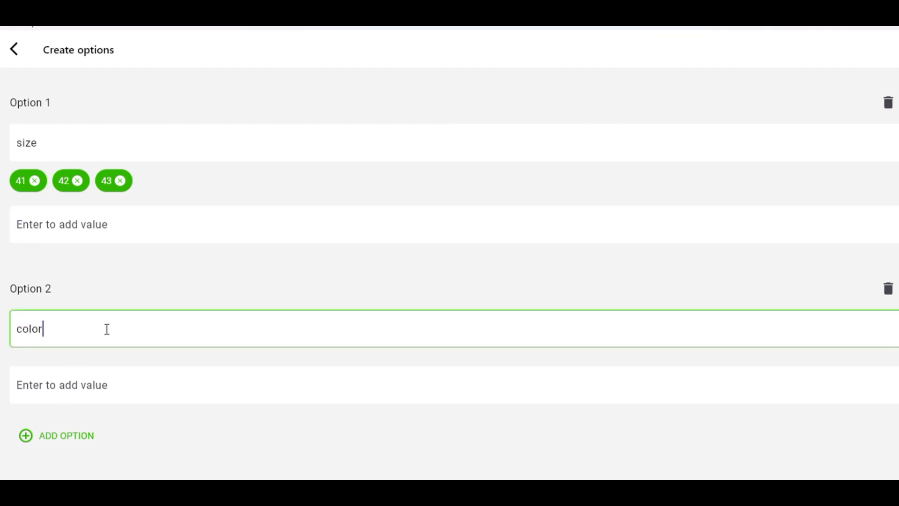
left_click(156, 390)
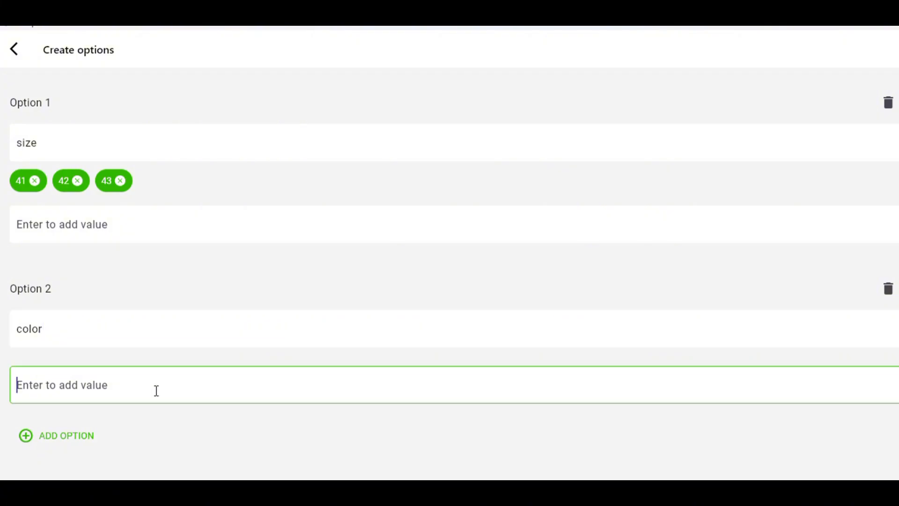
type("red")
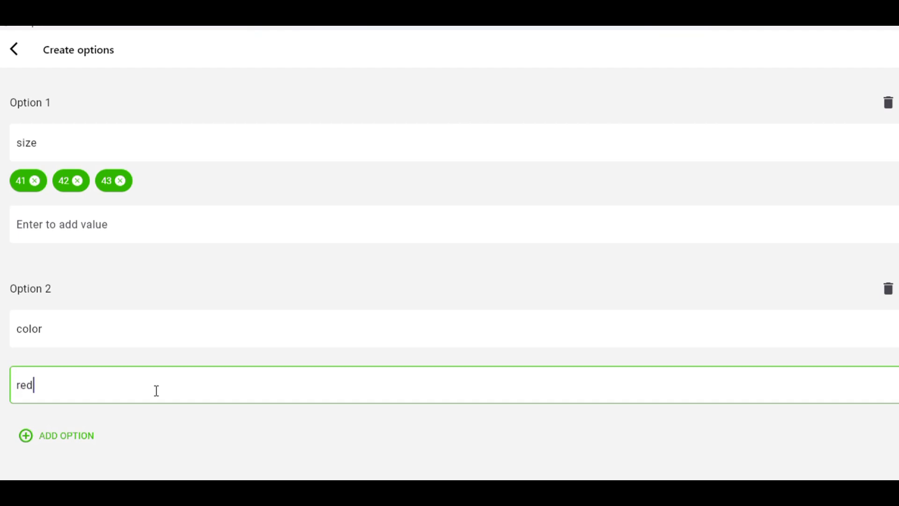
key("Return")
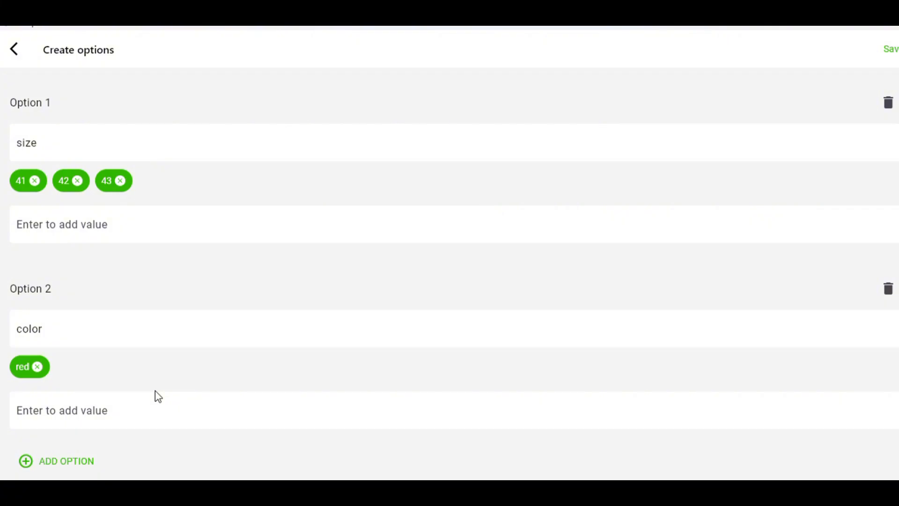
left_click(167, 404)
type("bl")
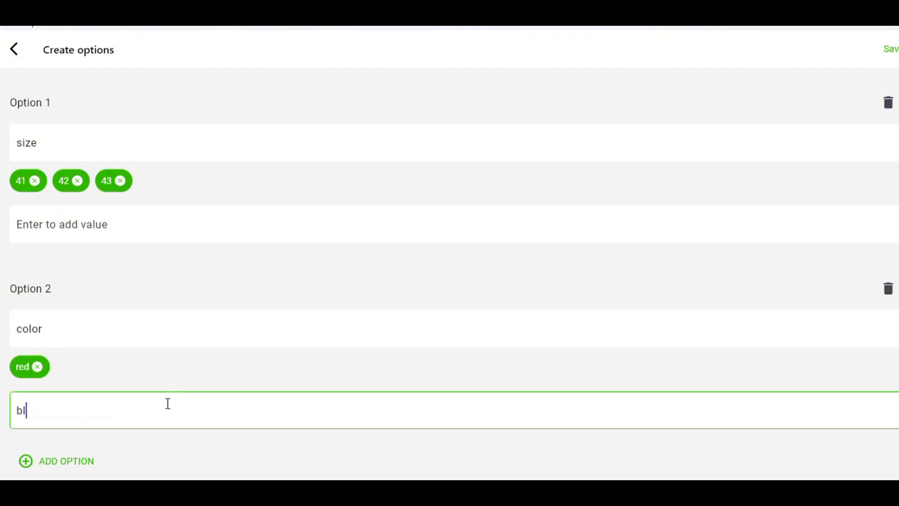
type("ack")
key("Return")
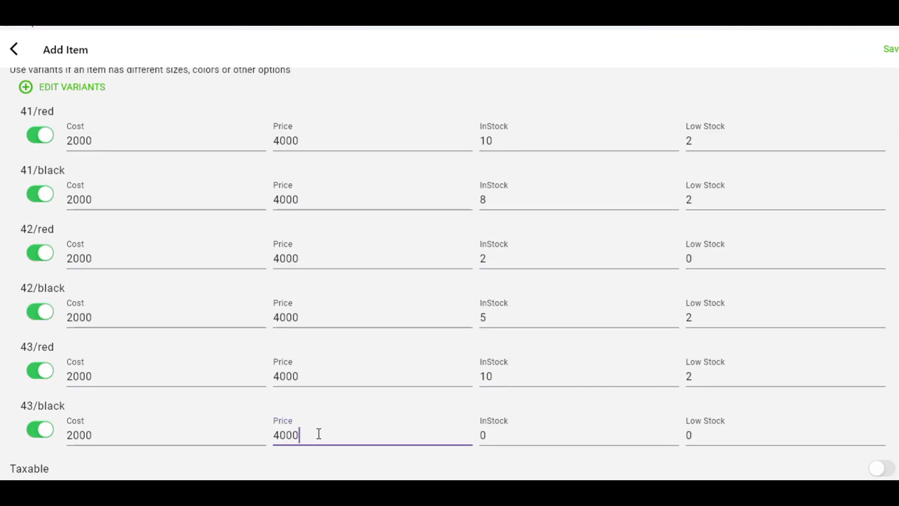
- Set the 43/black variant's stock quantity to 5 and its low-stock level to 2
left_click(528, 436)
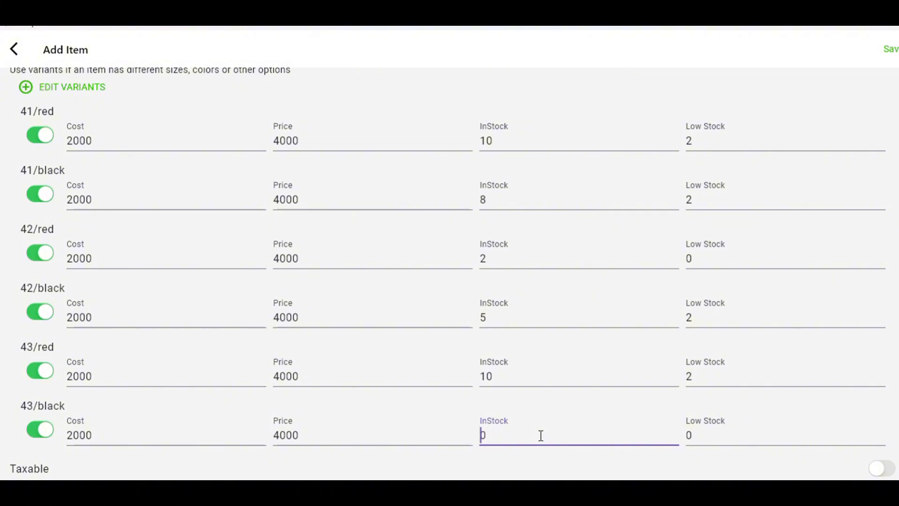
key("BackSpace")
type("5")
left_click(779, 440)
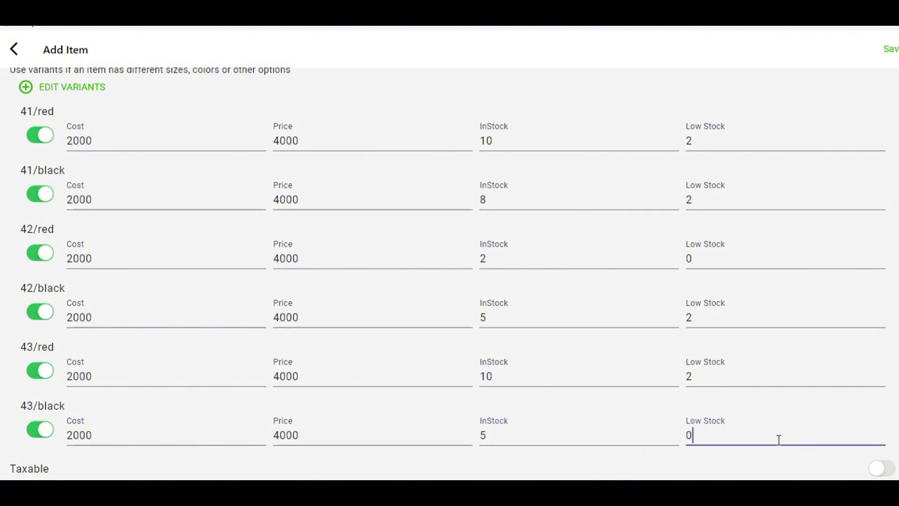
key("BackSpace")
type("2")
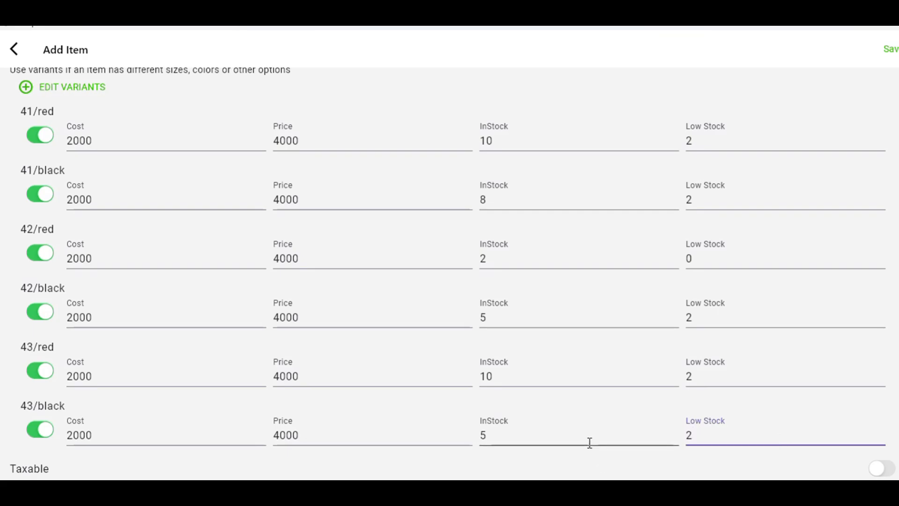
scroll(588, 443, "up", 3)
scroll(588, 444, "down", 3)
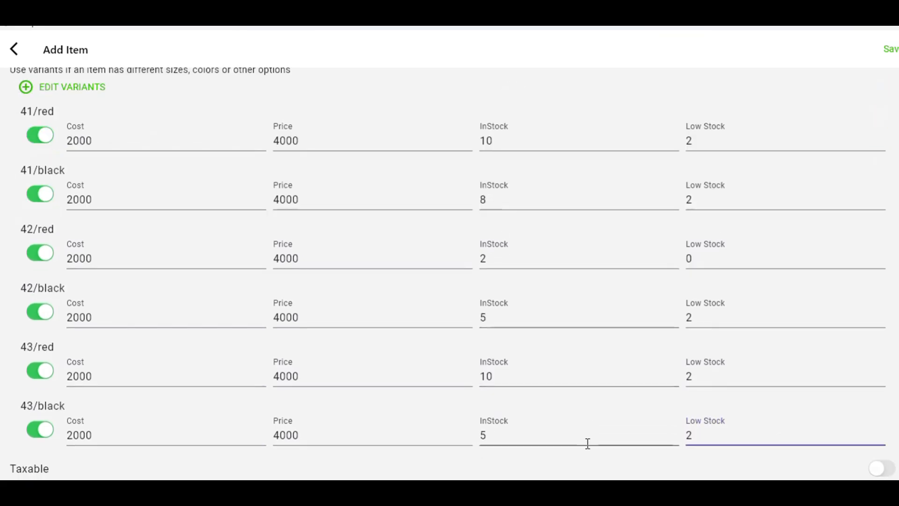
scroll(588, 443, "up", 10)
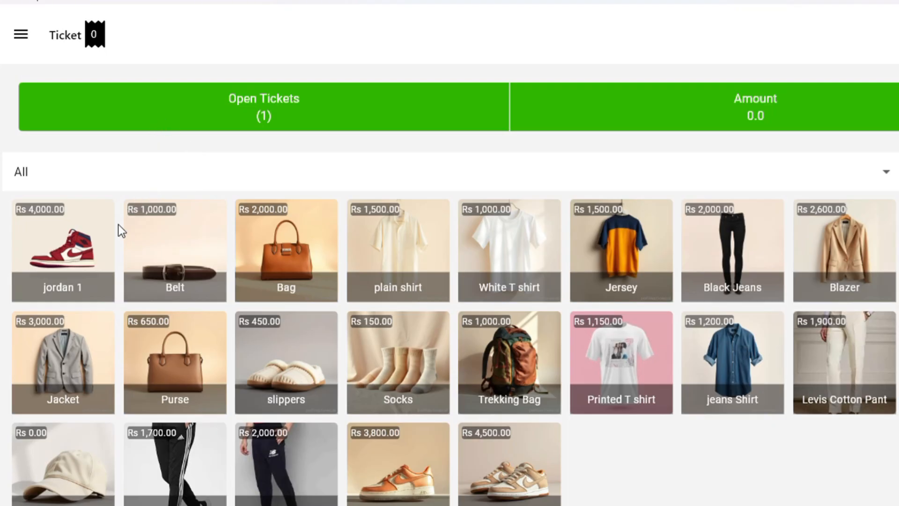
- Open the jordan 1 item's options from the ticket's item grid and select size 41
left_click(84, 265)
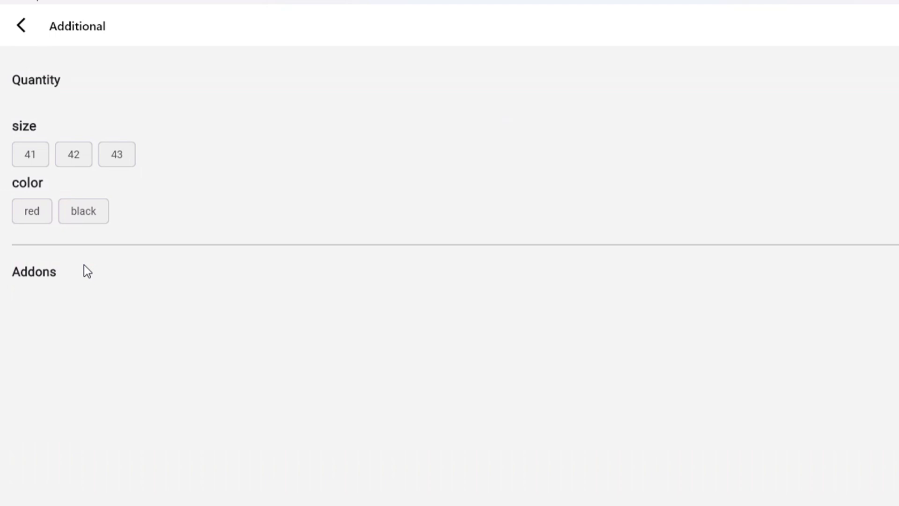
left_click(35, 163)
left_click(95, 164)
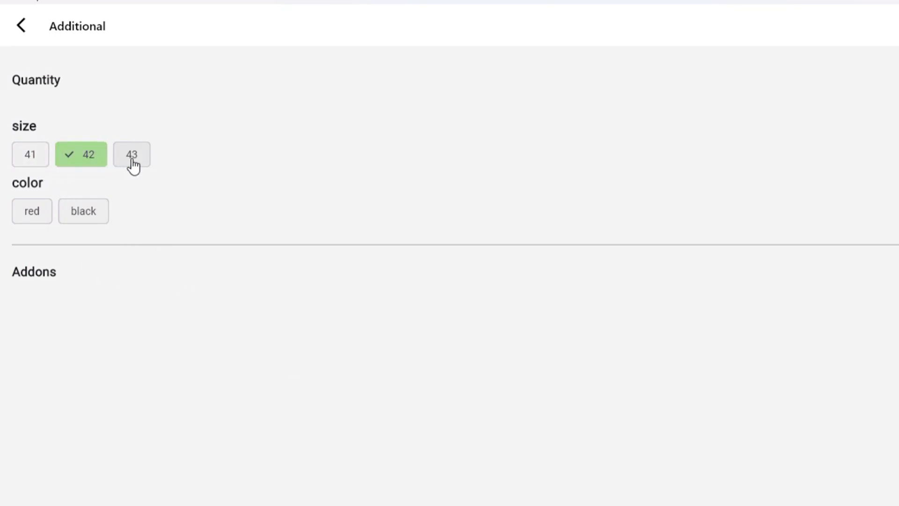
left_click(19, 165)
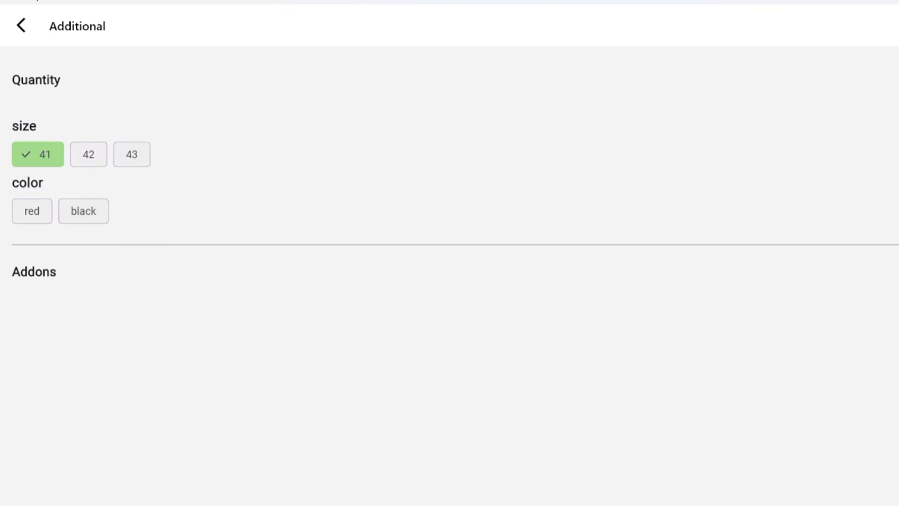